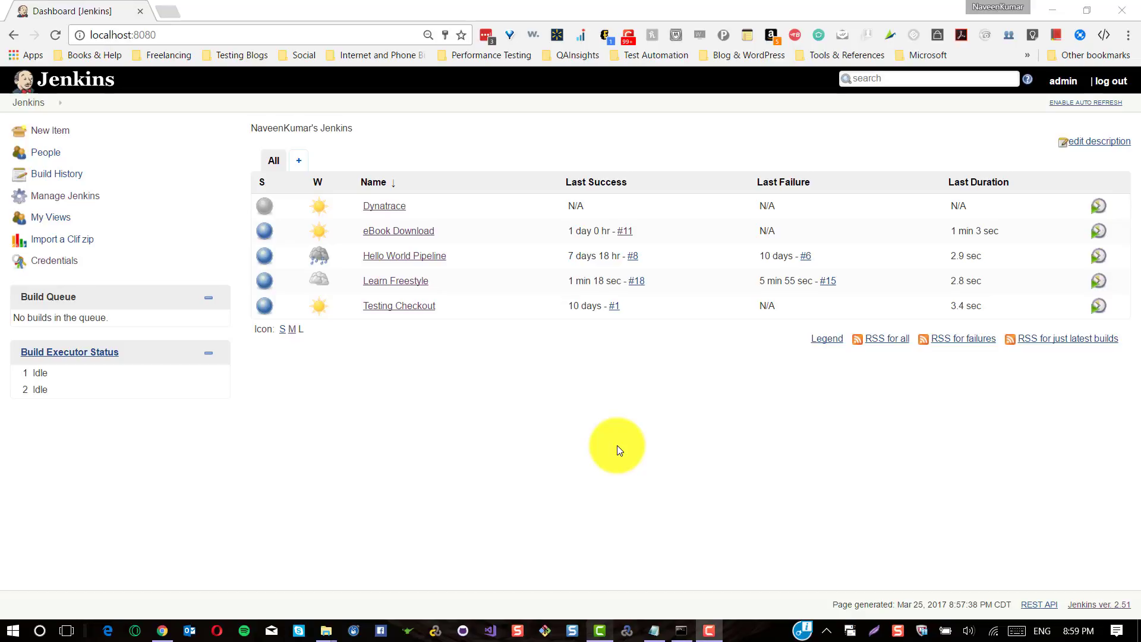
# - Create a new Freestyle project named 'JMeter Demo' from New Item
pyautogui.click(56, 137)
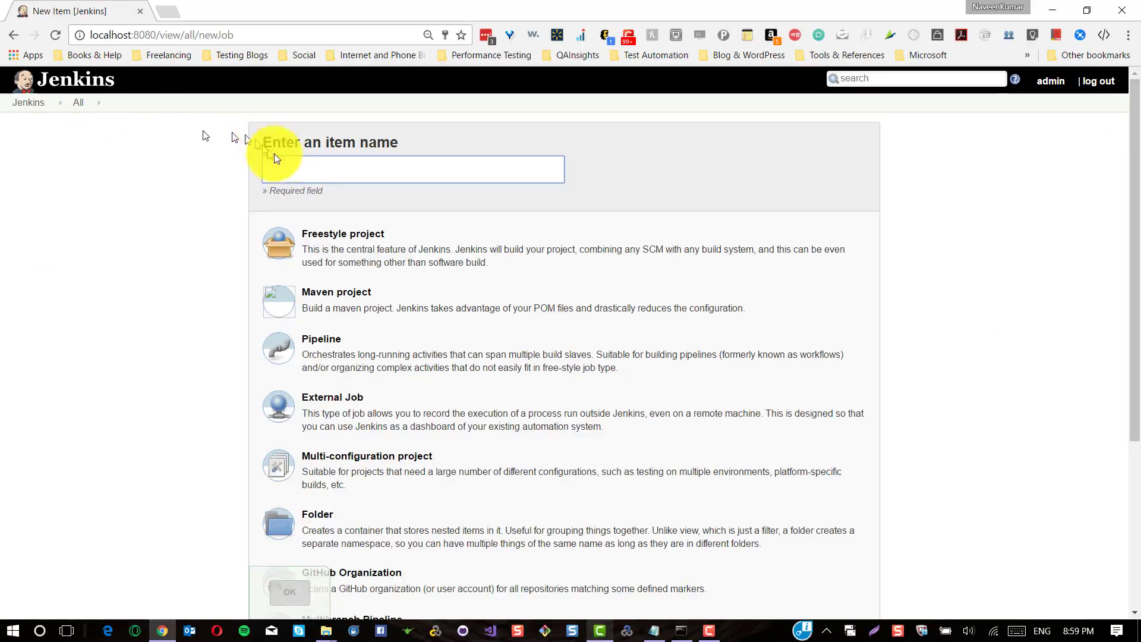
pyautogui.click(301, 170)
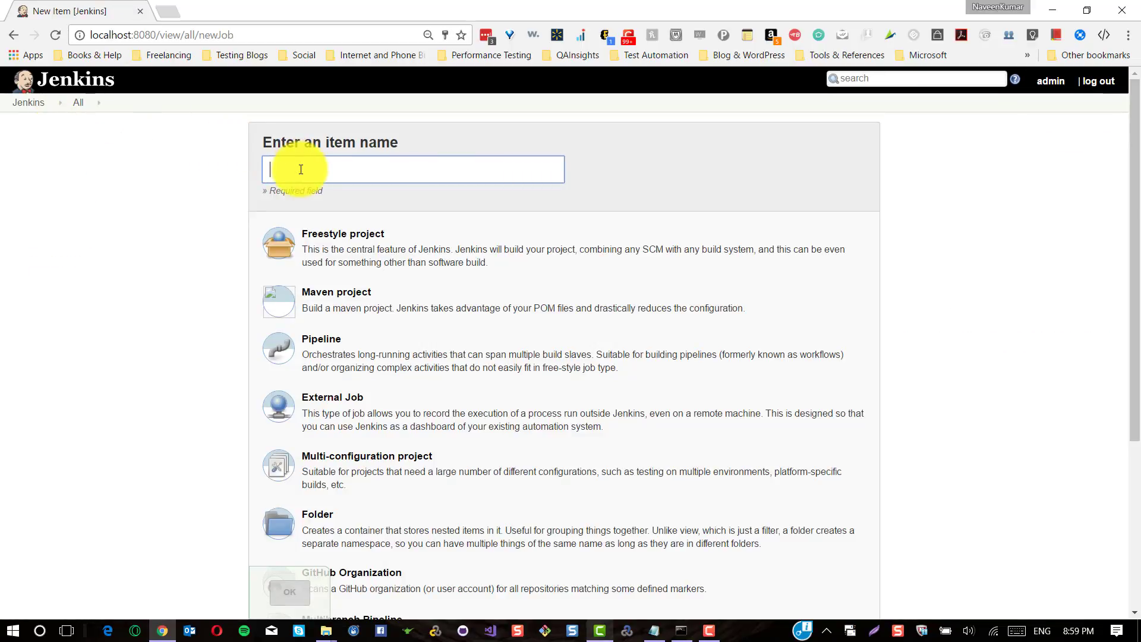
pyautogui.write('JMeter De')
pyautogui.write('mo')
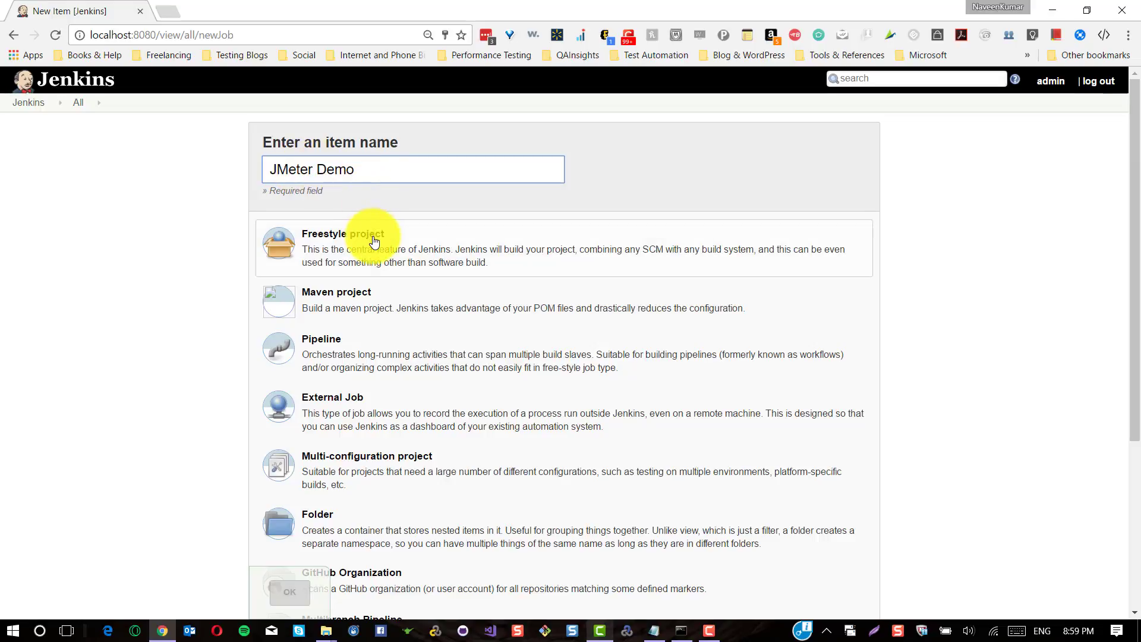
pyautogui.click(373, 242)
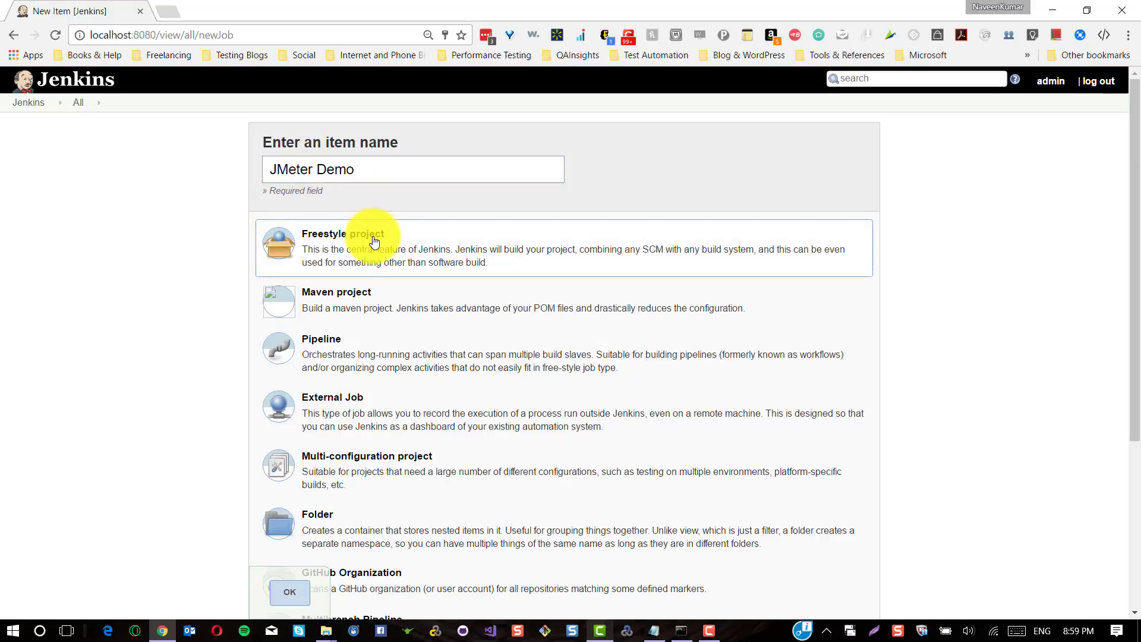
pyautogui.click(290, 590)
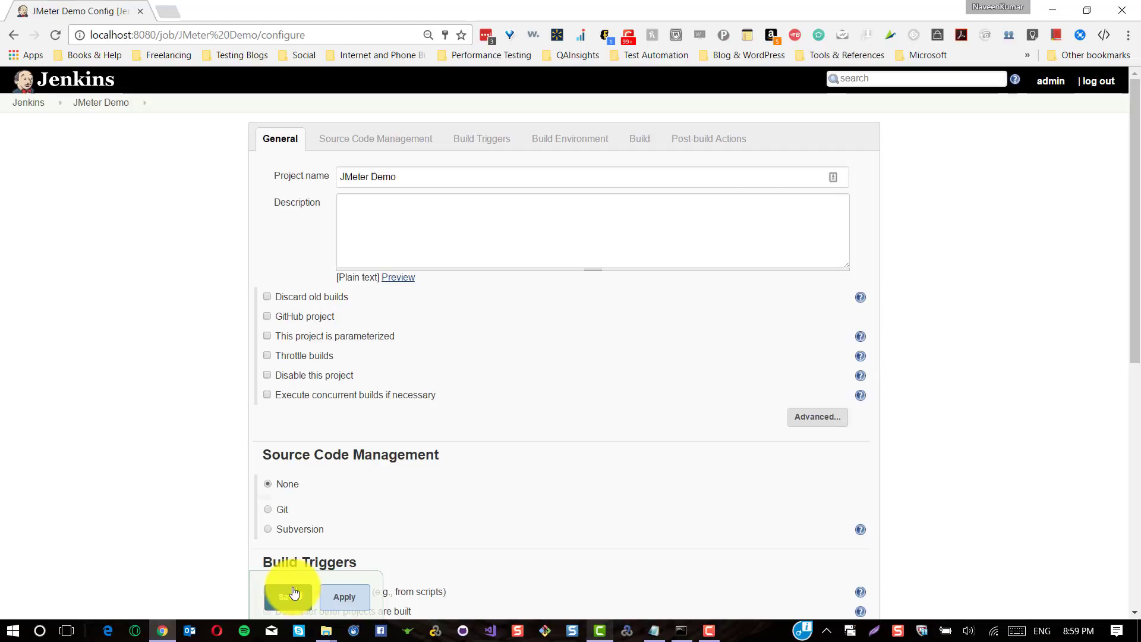
# - Add an empty 'Execute Windows batch command' step under Build
pyautogui.click(400, 243)
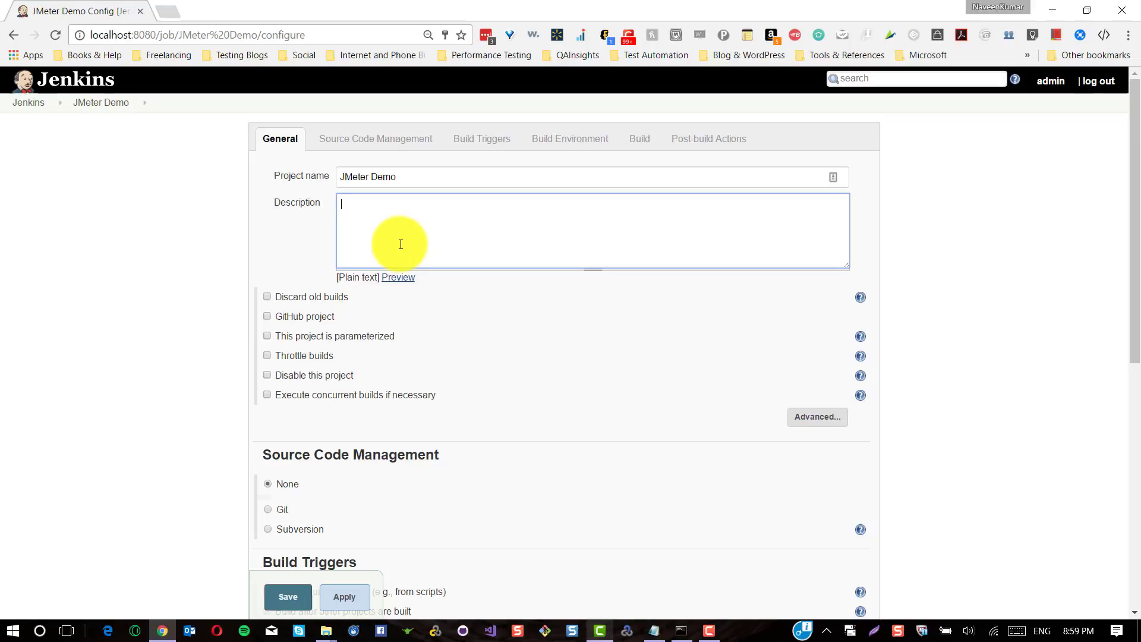
pyautogui.scroll(-2, 90, 348)
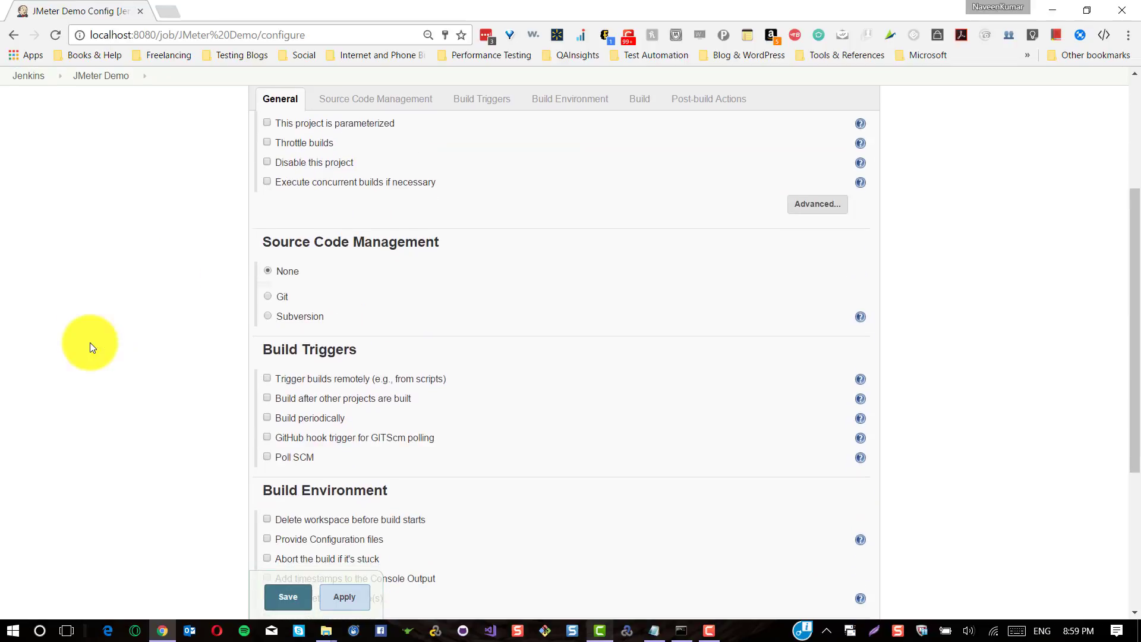
pyautogui.scroll(-2, 90, 348)
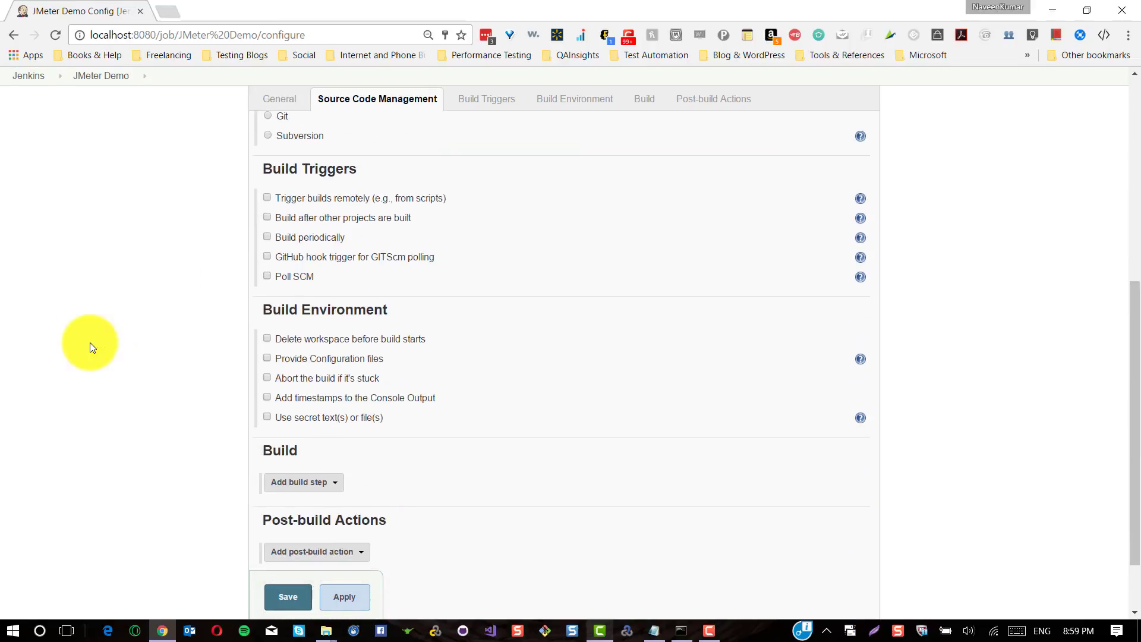
pyautogui.scroll(-1, 90, 343)
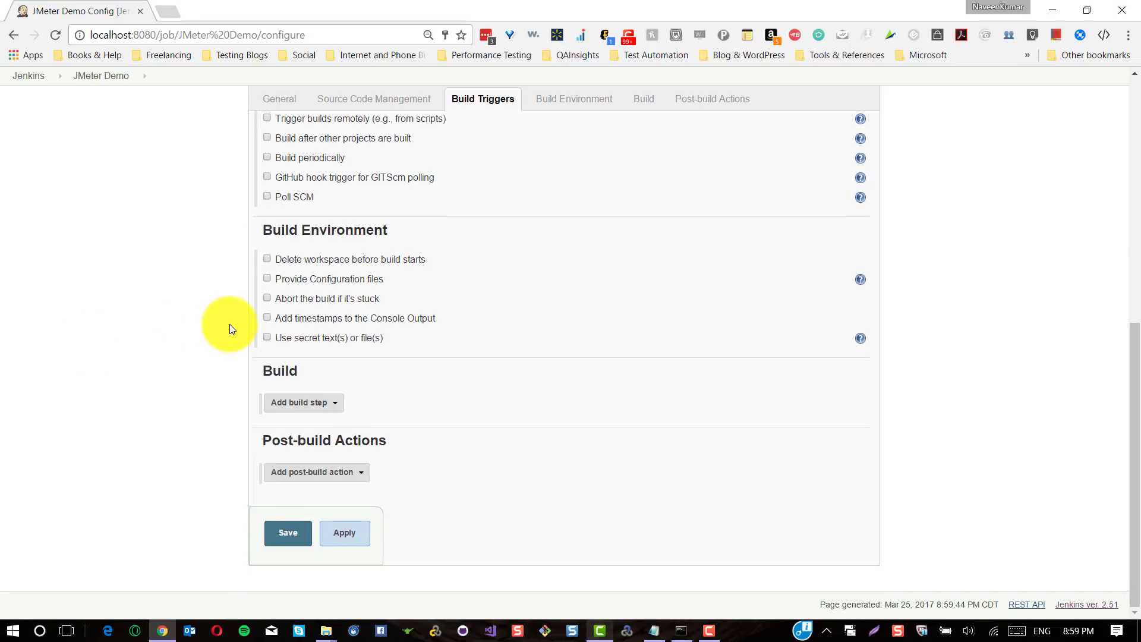
pyautogui.click(331, 406)
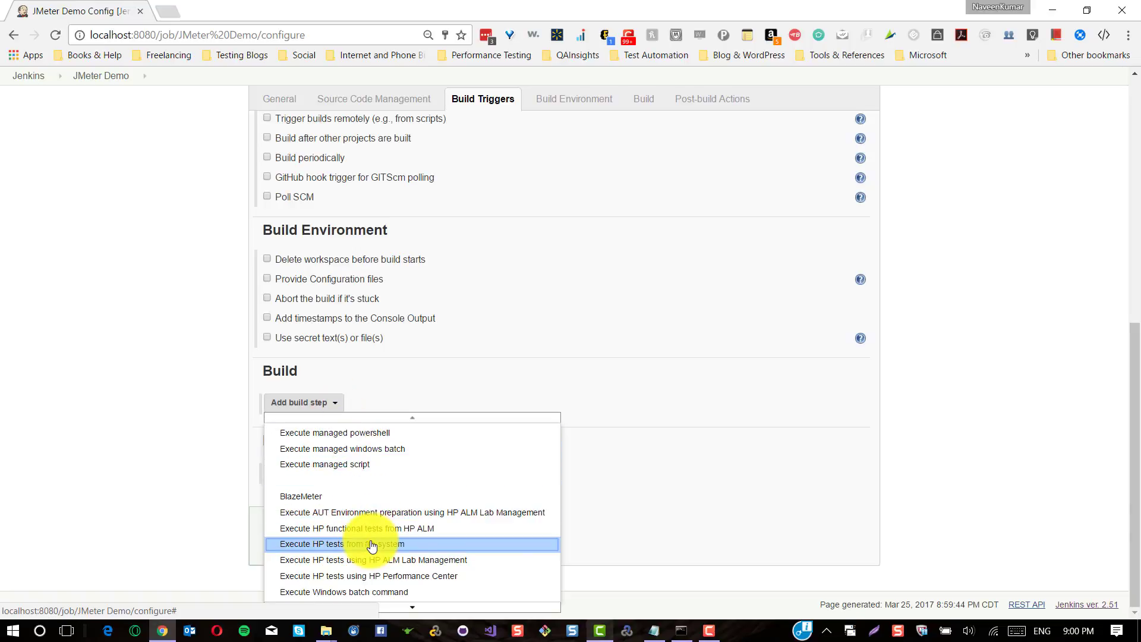
pyautogui.click(399, 593)
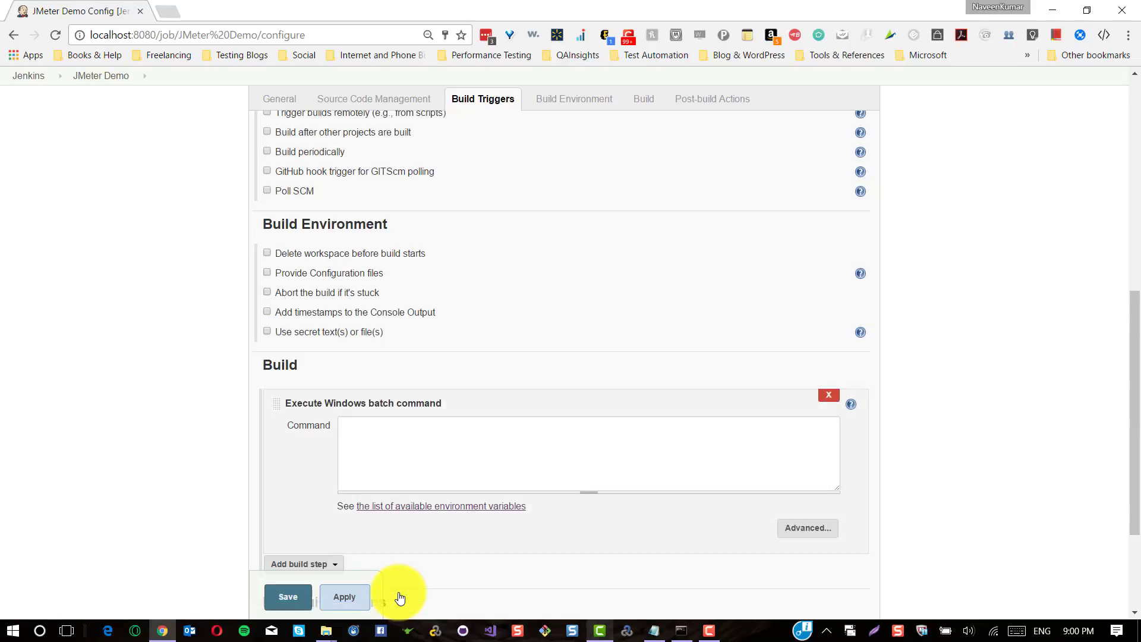
pyautogui.click(429, 435)
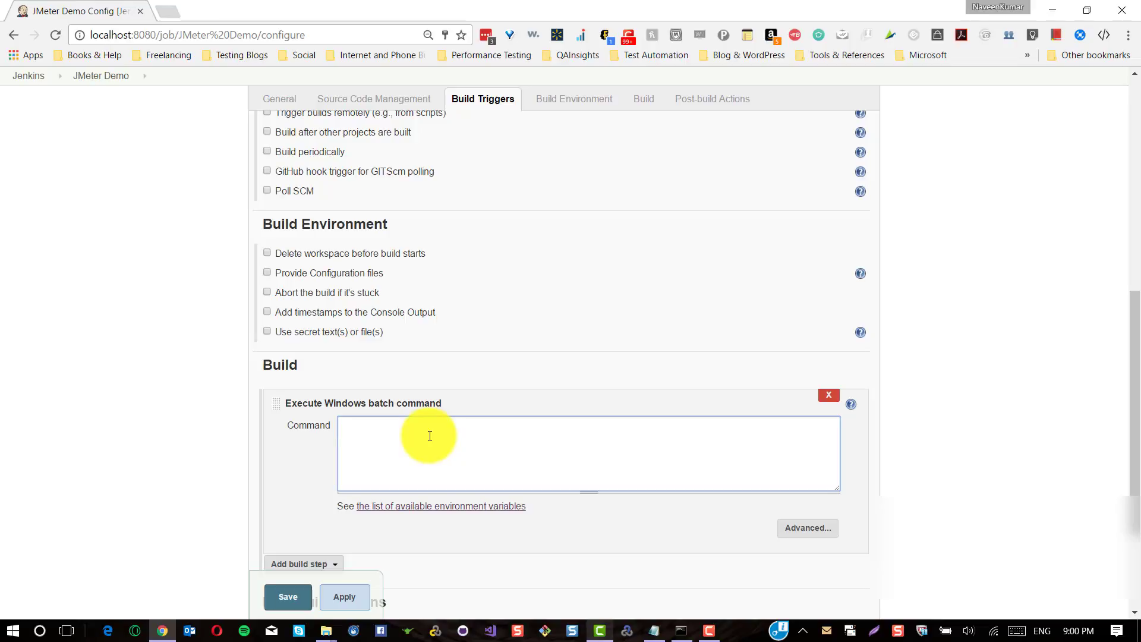
# - Switch to Notepad and highlight the jmeter.bat path in the command
pyautogui.hotkey('alt', 'Tab')
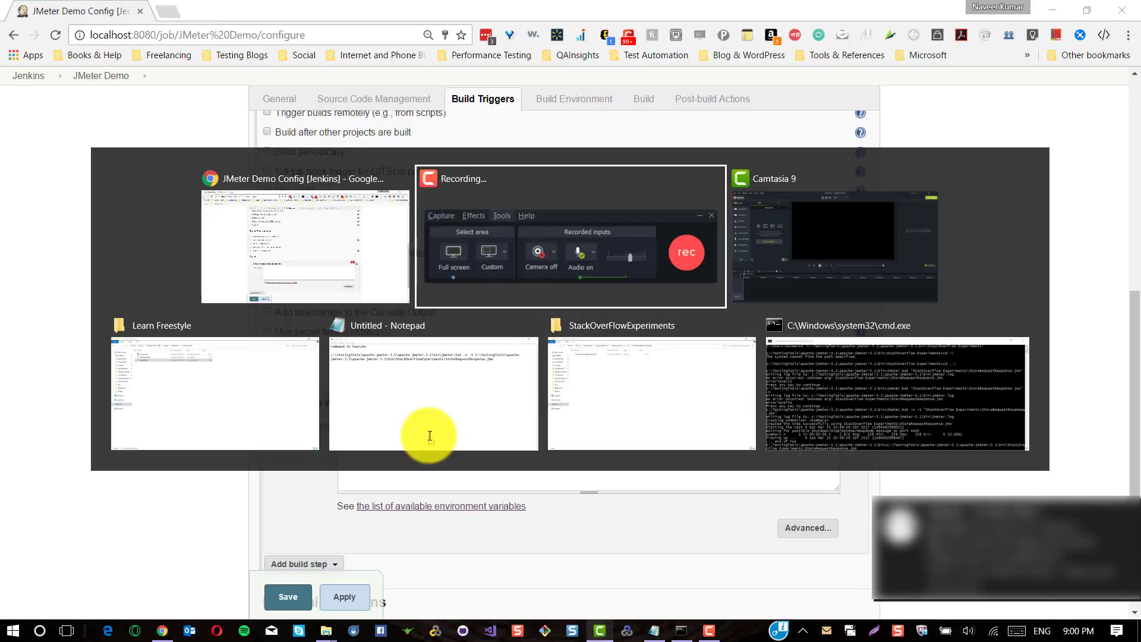
pyautogui.press('Tab')
pyautogui.press('Tab')
pyautogui.press('Tab')
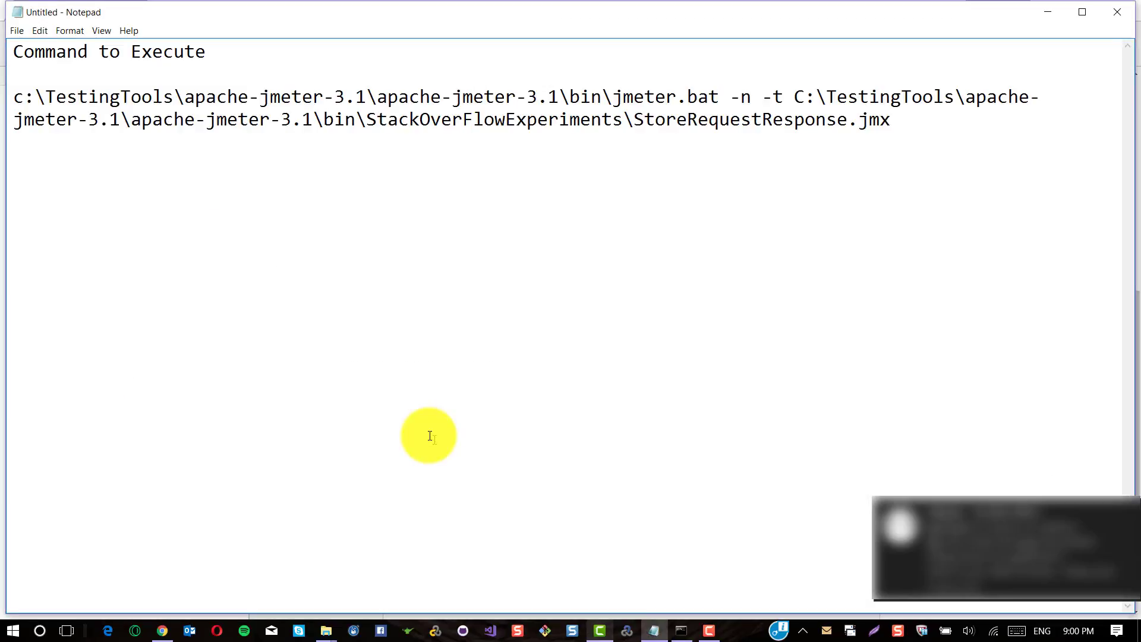
pyautogui.click(720, 97)
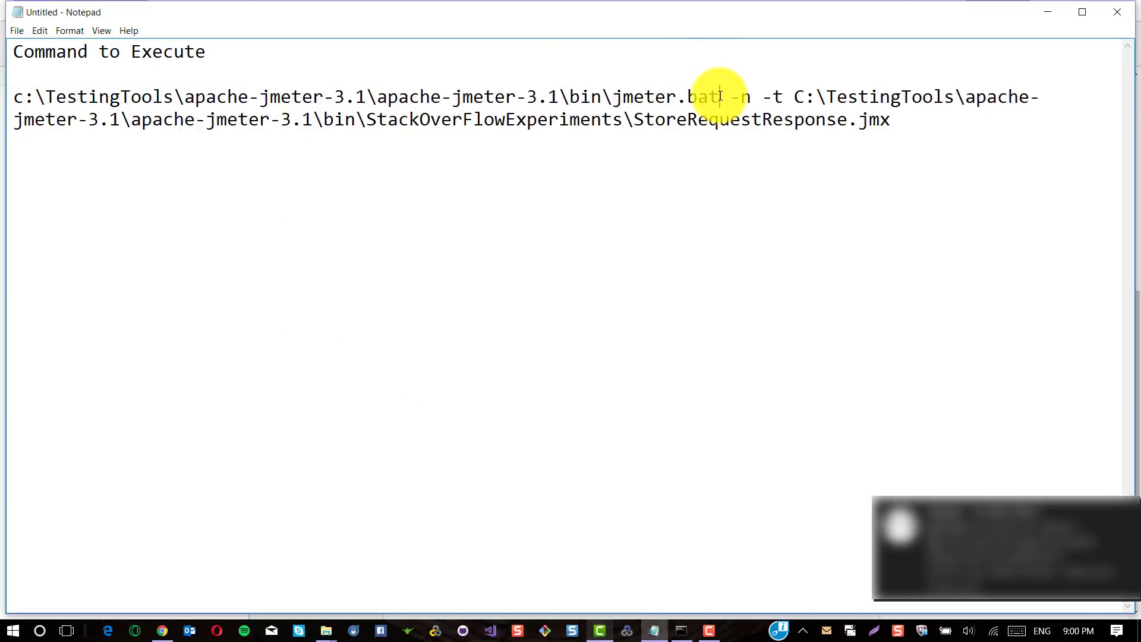
pyautogui.keyDown('shift'); pyautogui.click(16, 95); pyautogui.keyUp('shift')
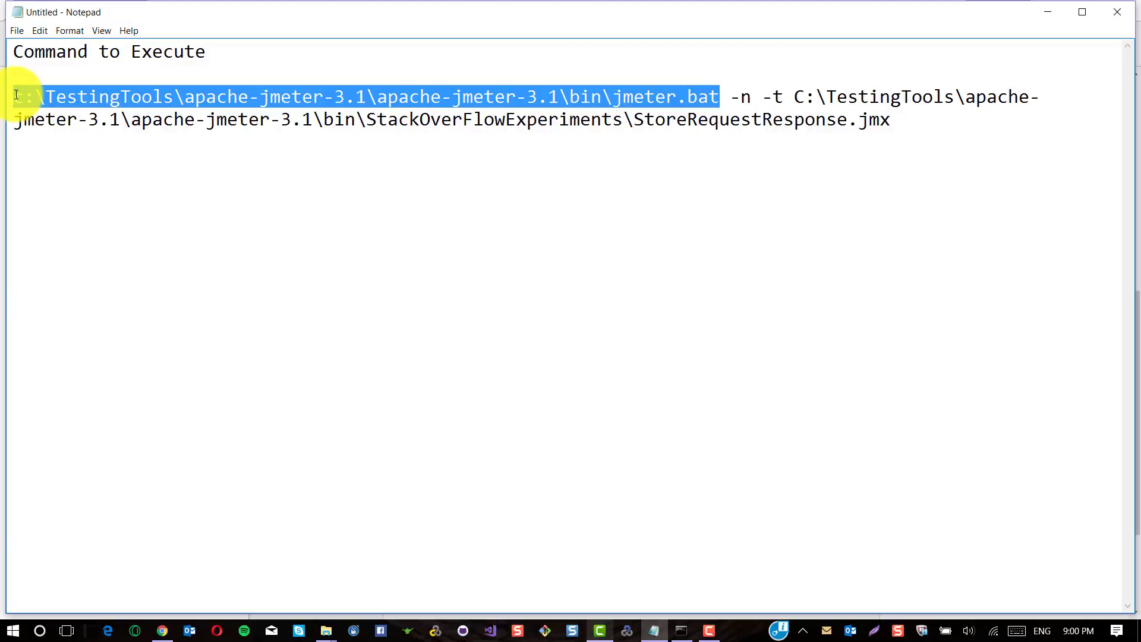
pyautogui.click(731, 102)
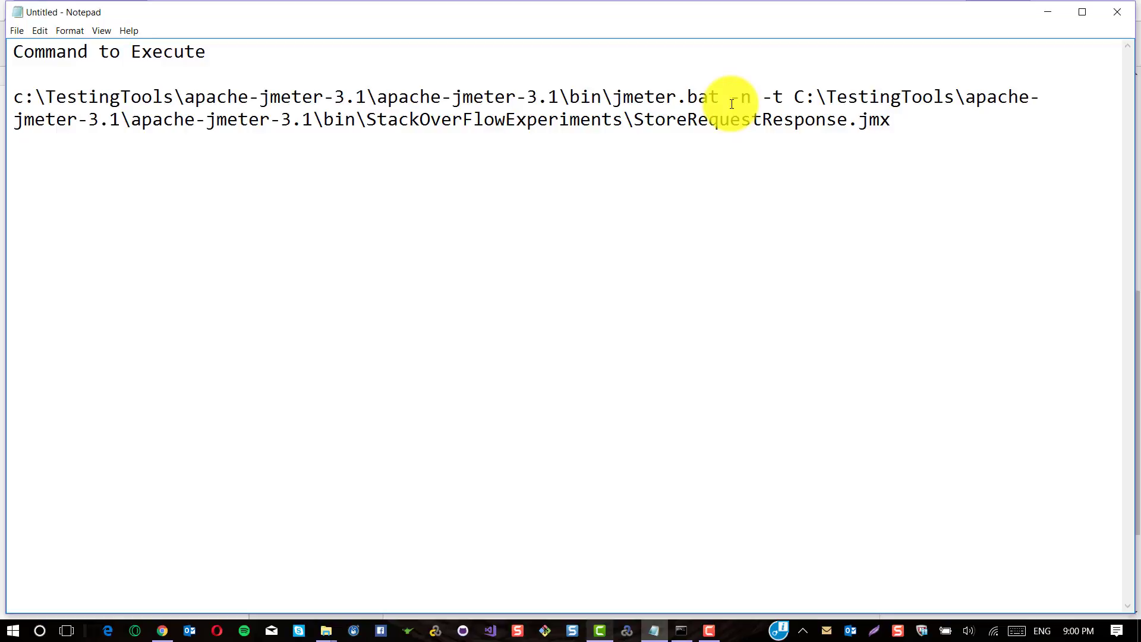
# - Highlight the StoreRequestResponse.jmx test plan path, then select the whole two-line command
pyautogui.click(785, 95)
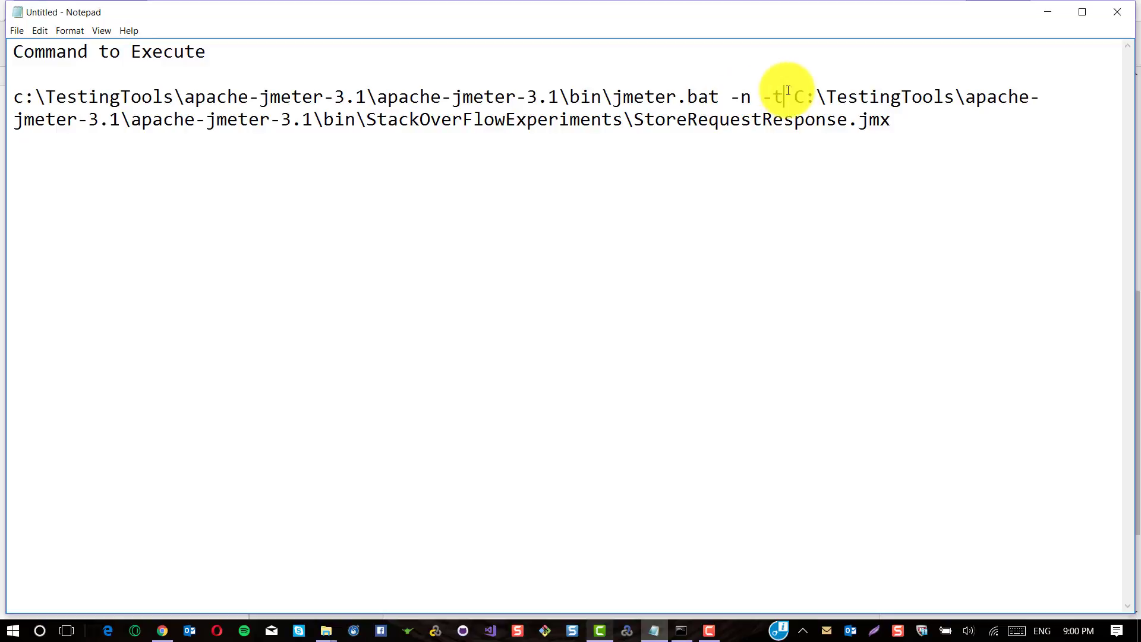
pyautogui.keyDown('shift'); pyautogui.click(890, 116); pyautogui.keyUp('shift')
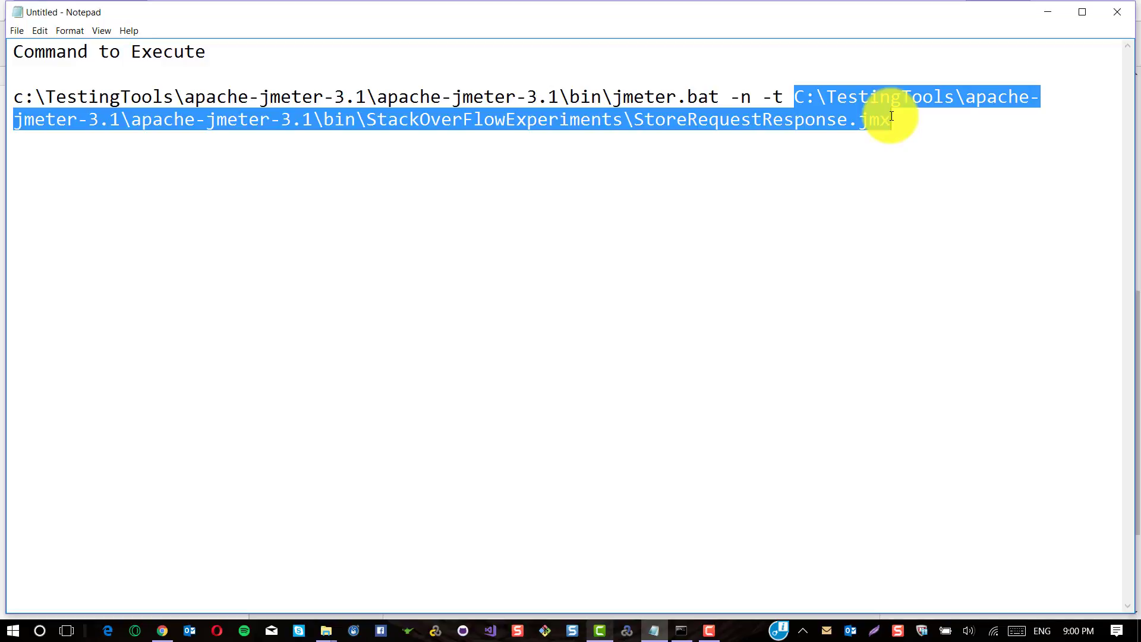
pyautogui.click(527, 118)
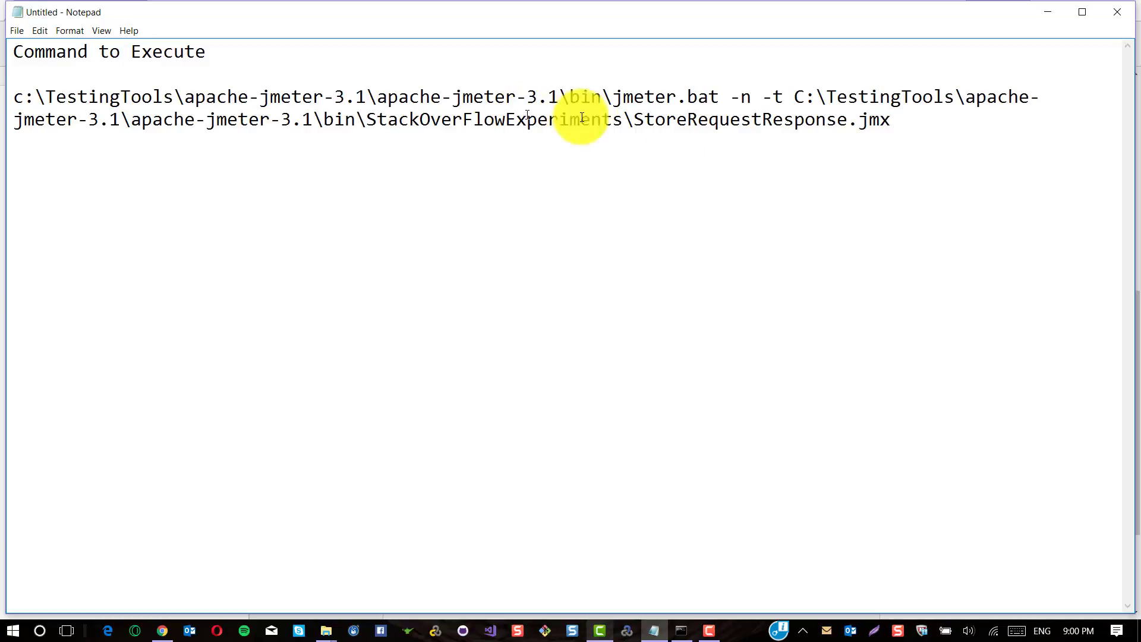
pyautogui.click(687, 118)
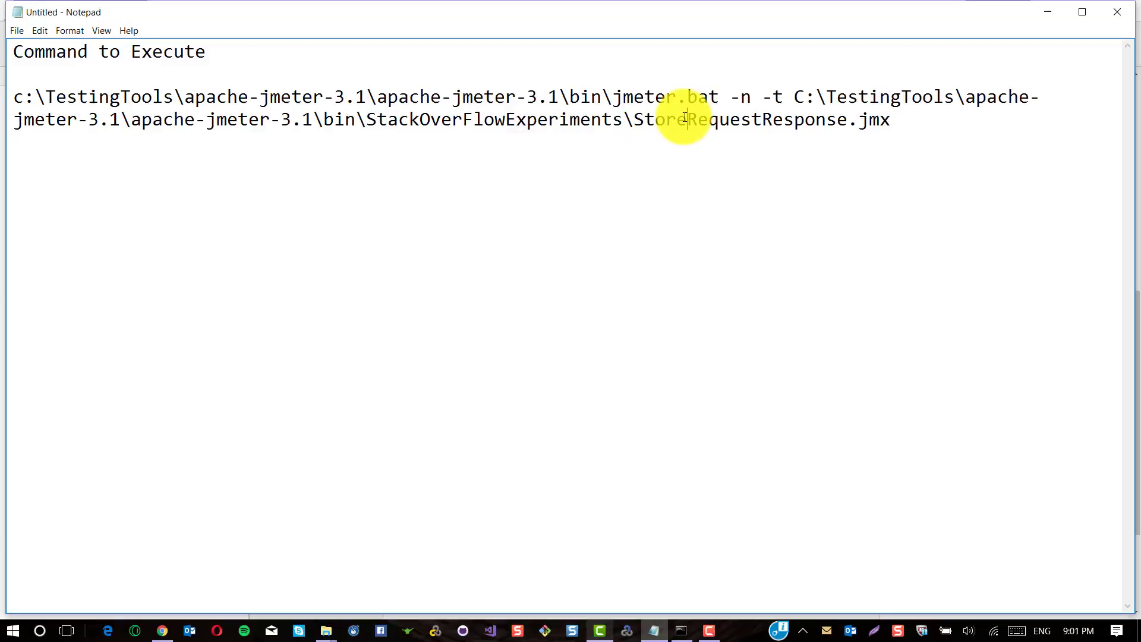
pyautogui.click(891, 120)
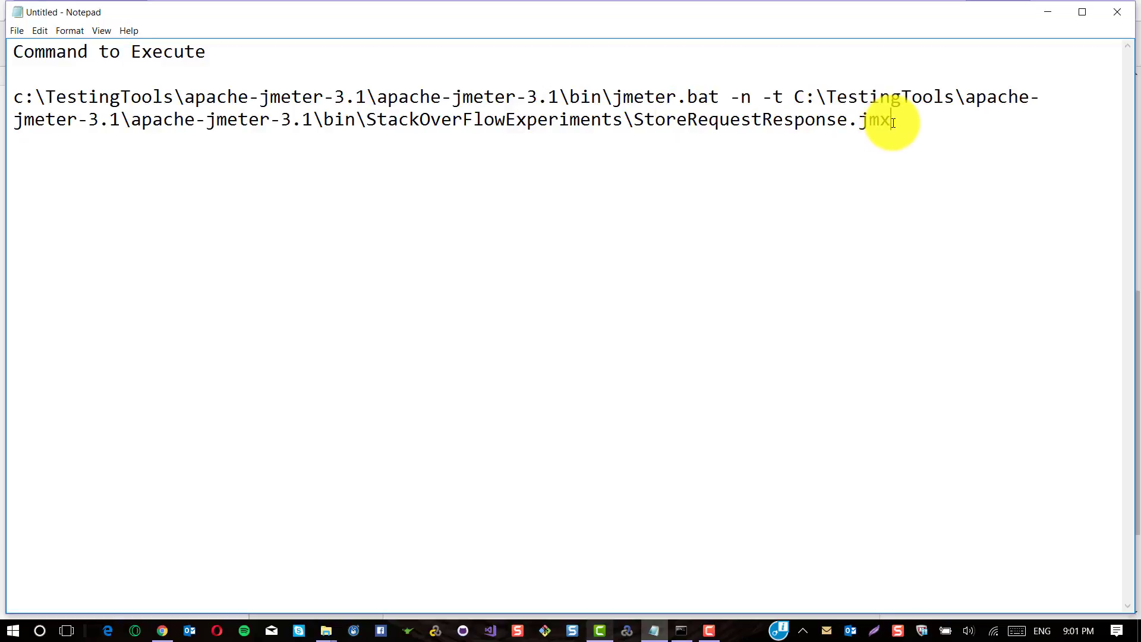
pyautogui.keyDown('shift'); pyautogui.click(14, 98); pyautogui.keyUp('shift')
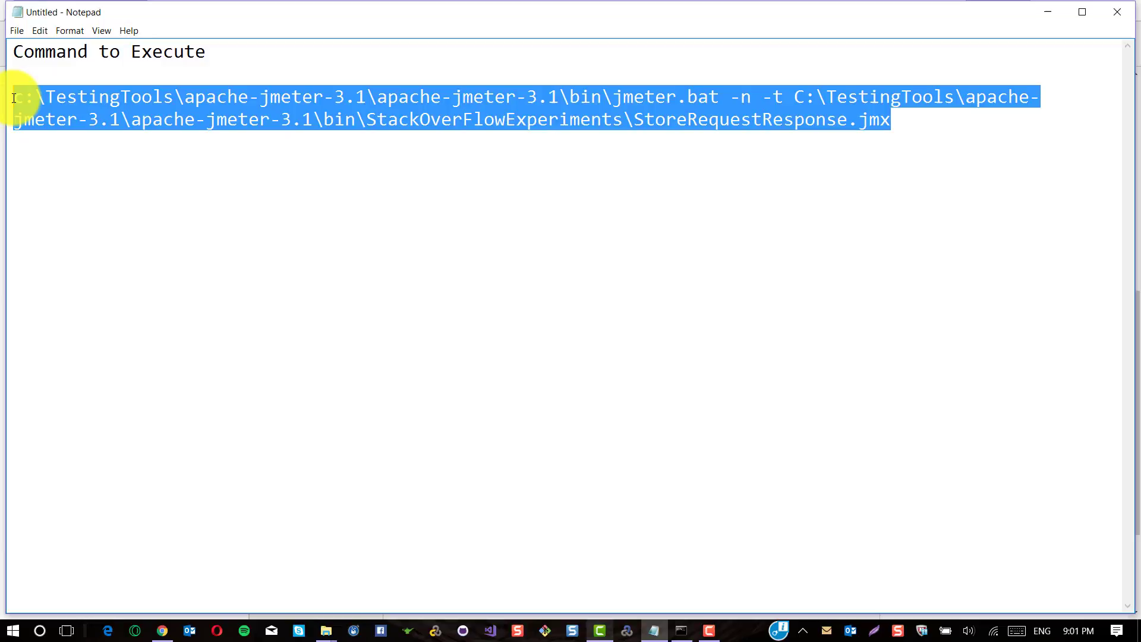
# - Paste the jmeter.bat command into the batch step and save the JMeter Demo configuration
pyautogui.hotkey('alt', 'Tab')
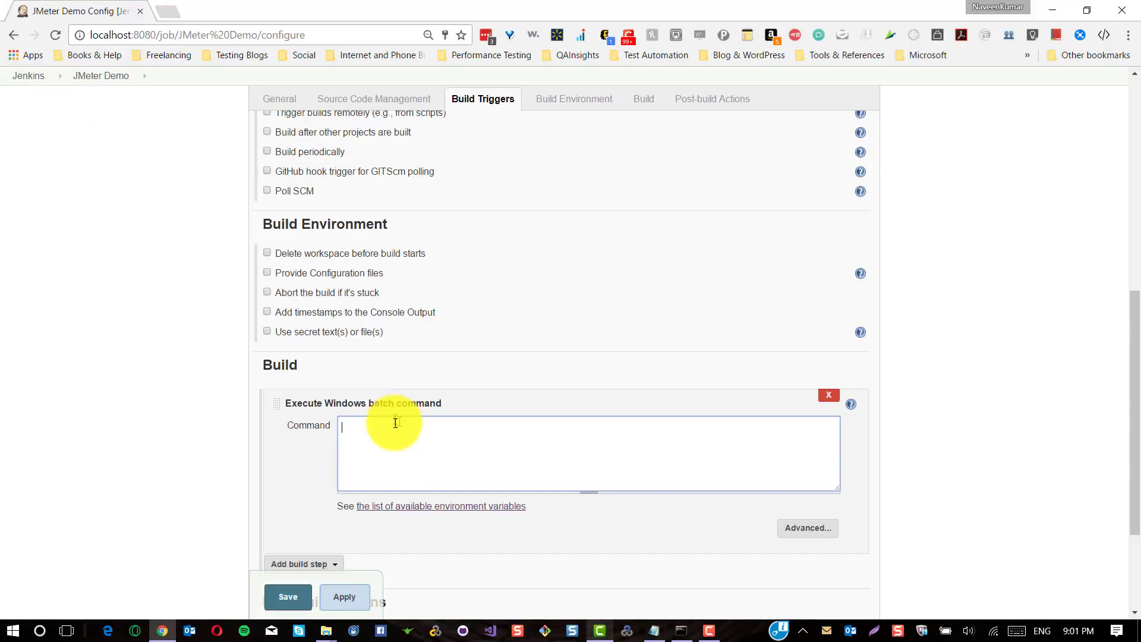
pyautogui.write('c:\\TestingTools\\apache-jmeter-3.1\\apache-jmeter-3.1\\bin\\jmeter.bat -n -t C:\\TestingTools\\apache-jmeter-3.1\\apache-jmeter-3.1\\bin\\StackOverFlowExperiments\\StoreRequestResponse.jmx')
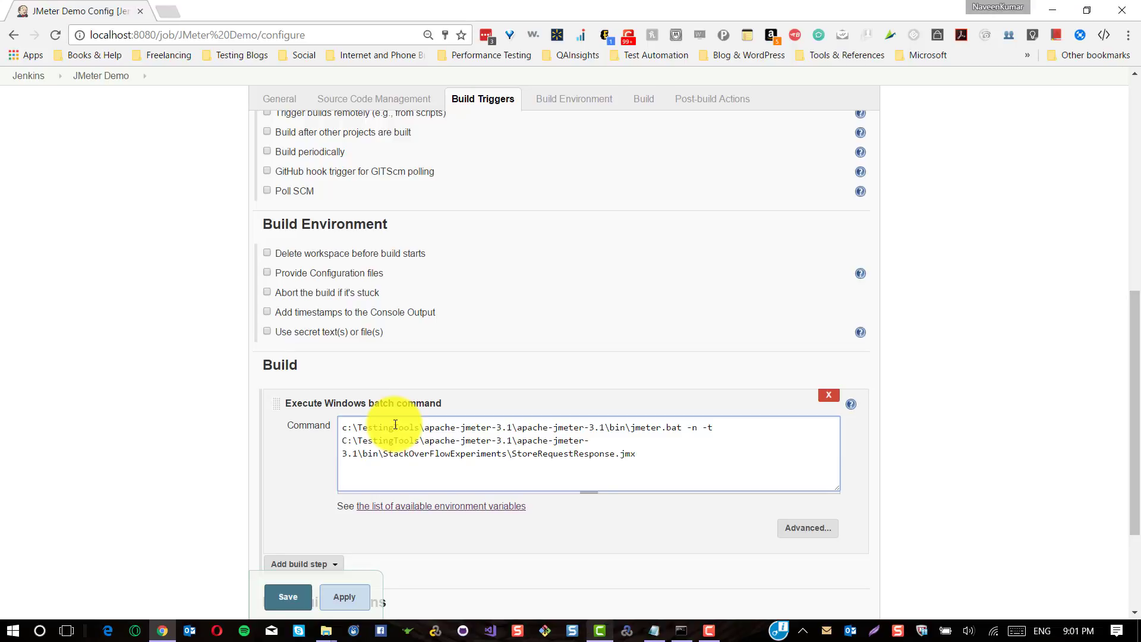
pyautogui.scroll(-2, 104, 430)
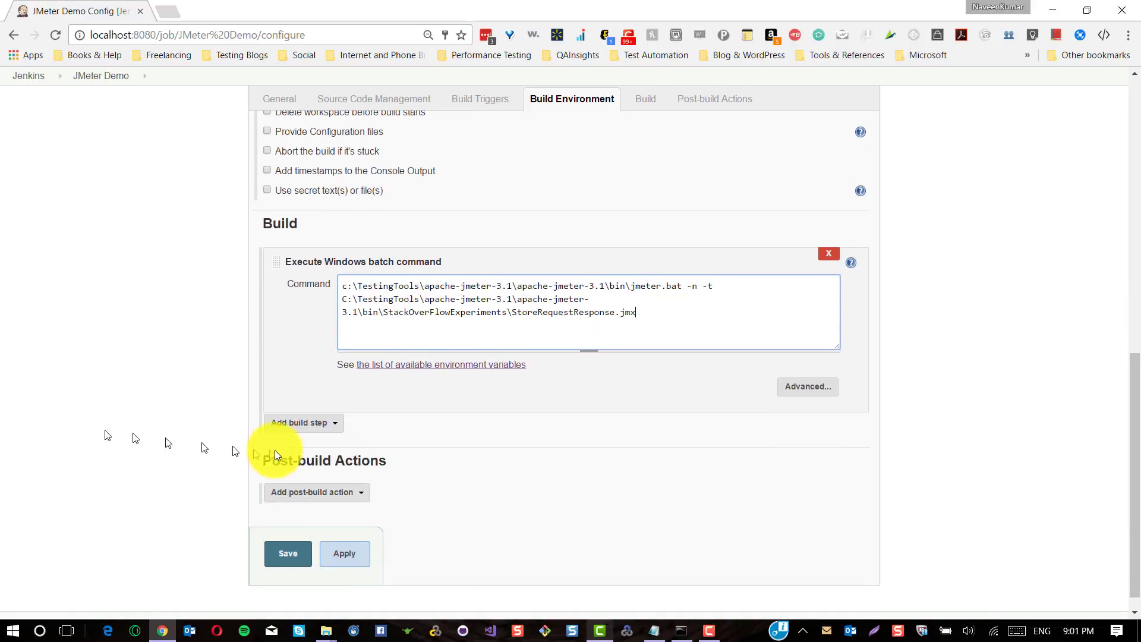
pyautogui.click(355, 493)
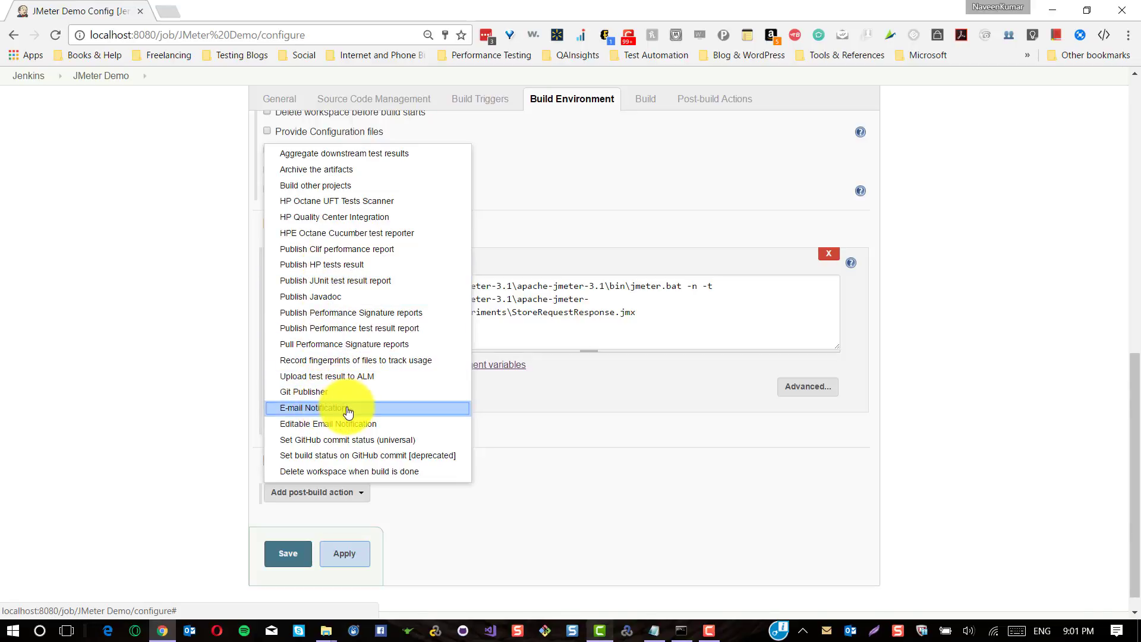
pyautogui.click(168, 403)
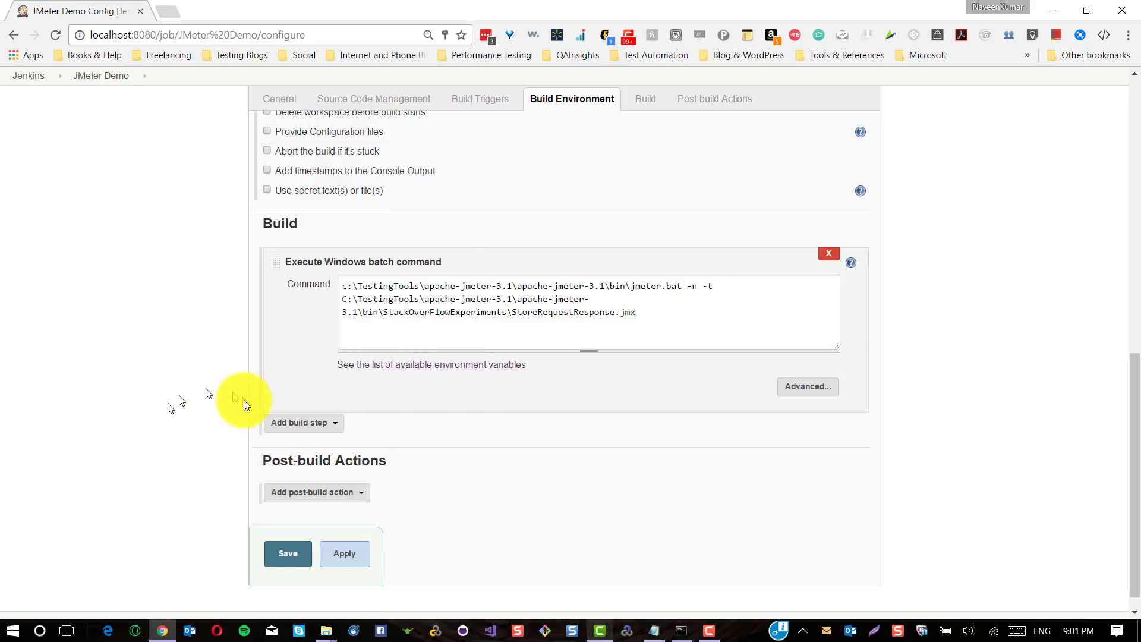
pyautogui.click(286, 553)
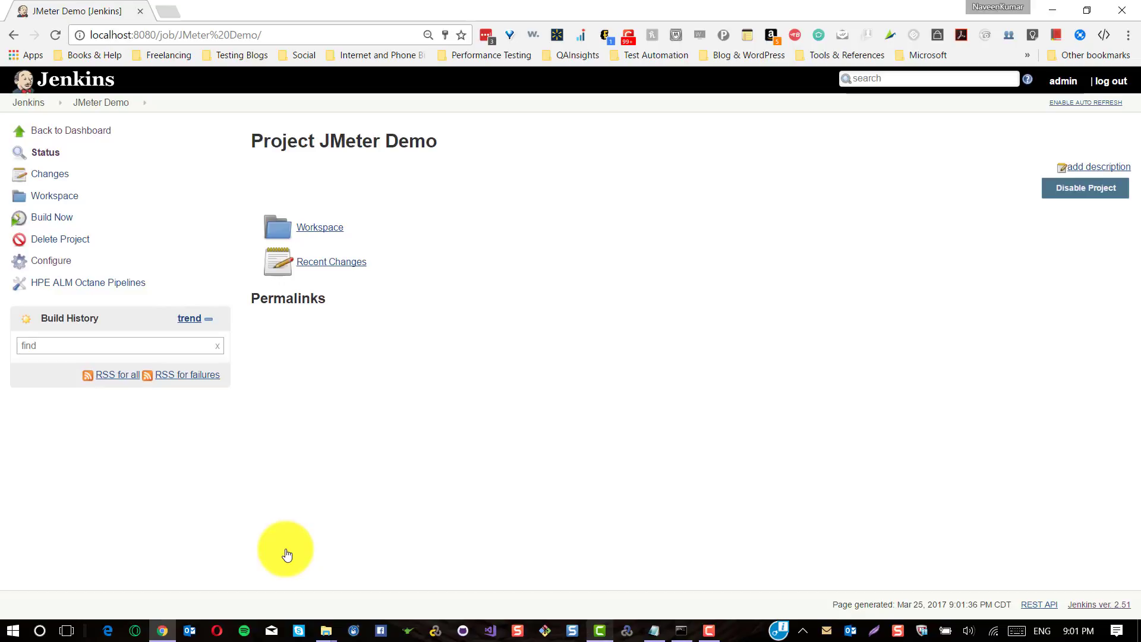
# - Run Build Now for JMeter Demo and open build #1 from Build History
pyautogui.click(53, 224)
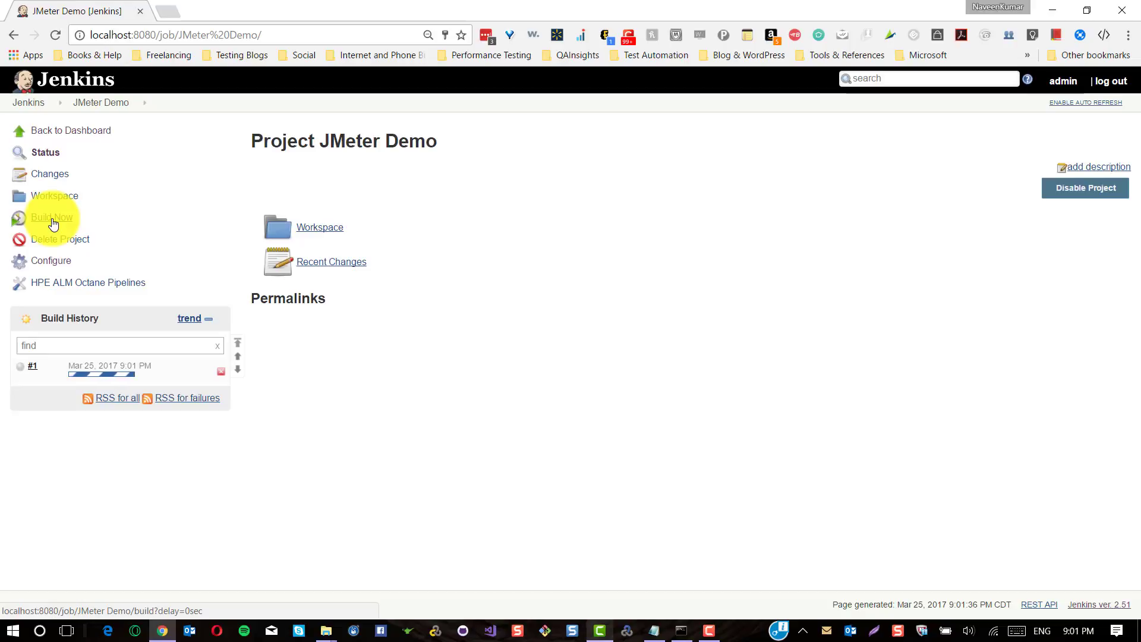
pyautogui.click(32, 373)
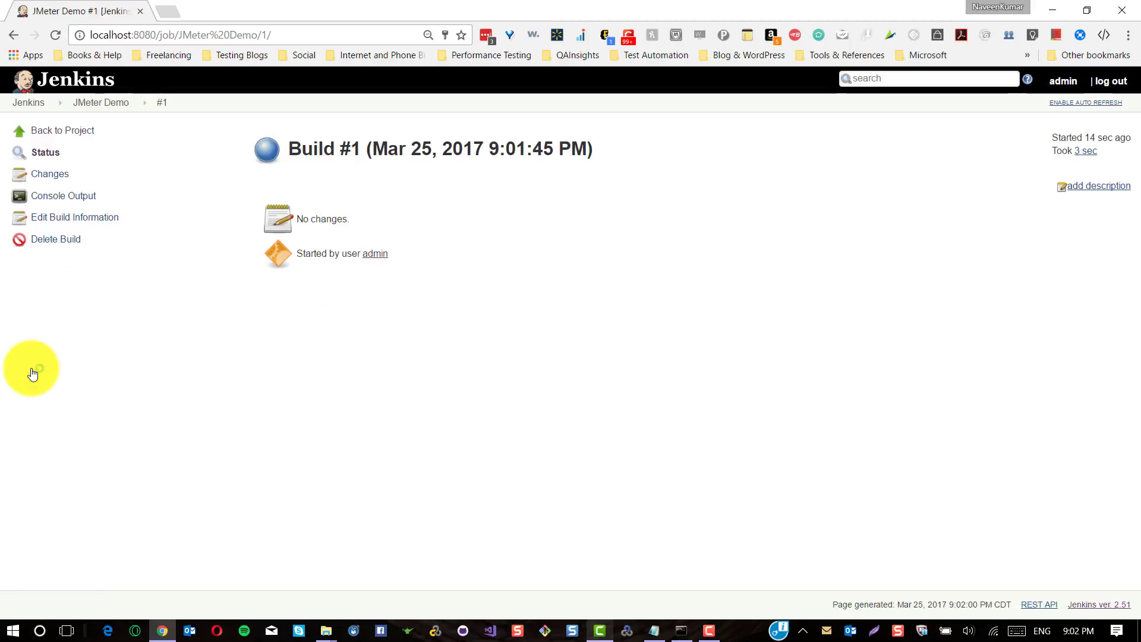
# - Open build #1's Console Output and highlight the jmeter.bat path and SUCCESS
pyautogui.click(57, 198)
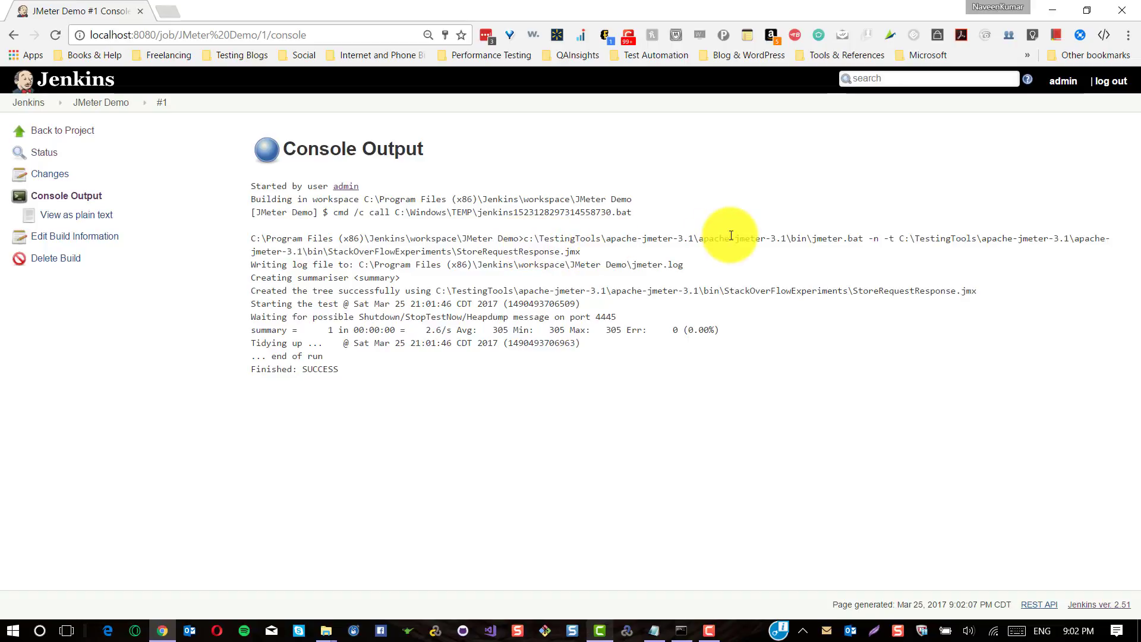
pyautogui.keyDown('shift'); pyautogui.click(863, 238); pyautogui.keyUp('shift')
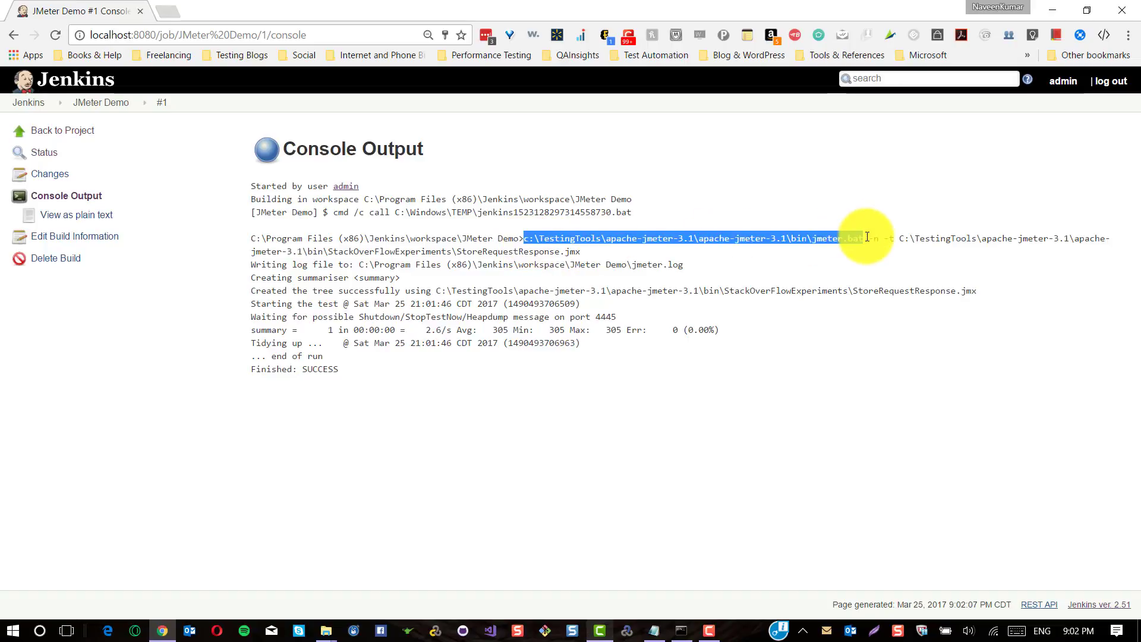
pyautogui.click(579, 252)
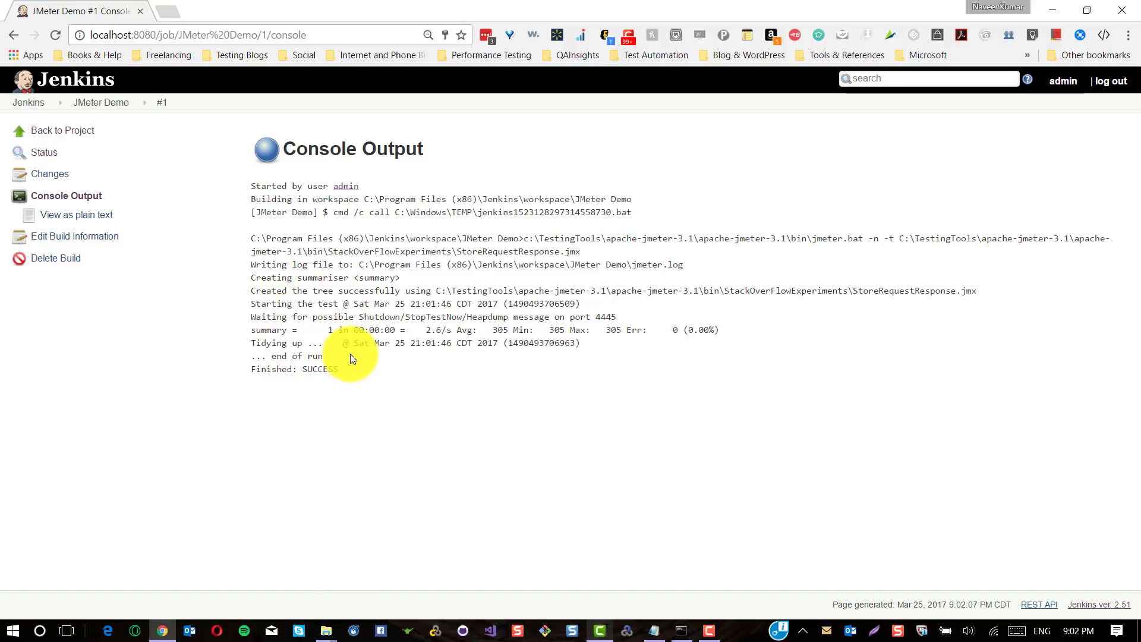
pyautogui.doubleClick(314, 368)
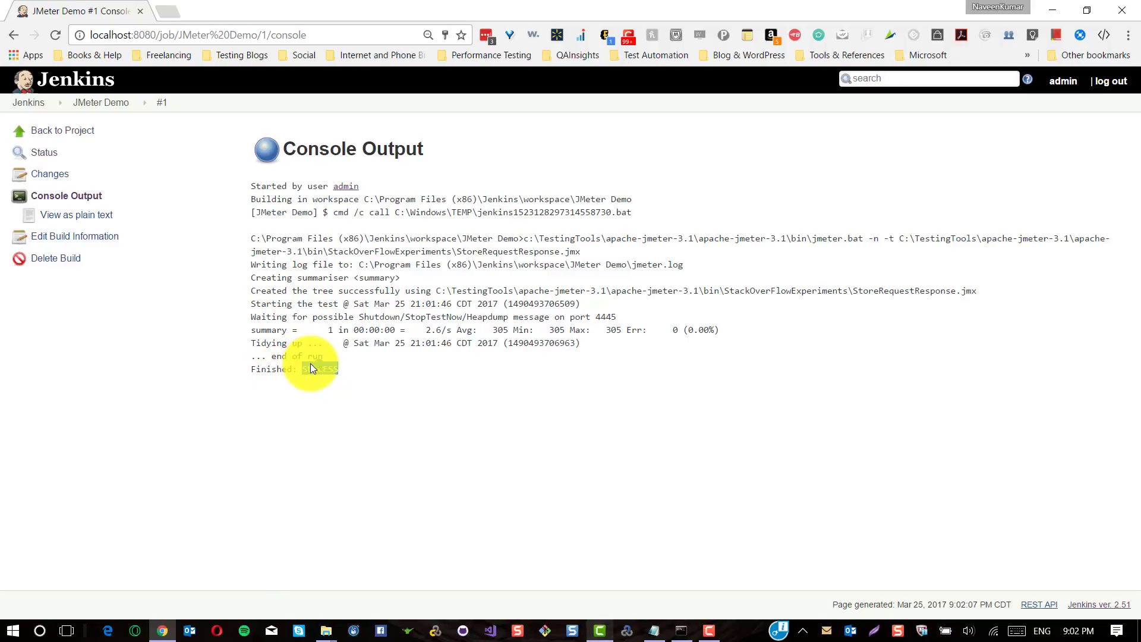
pyautogui.click(374, 363)
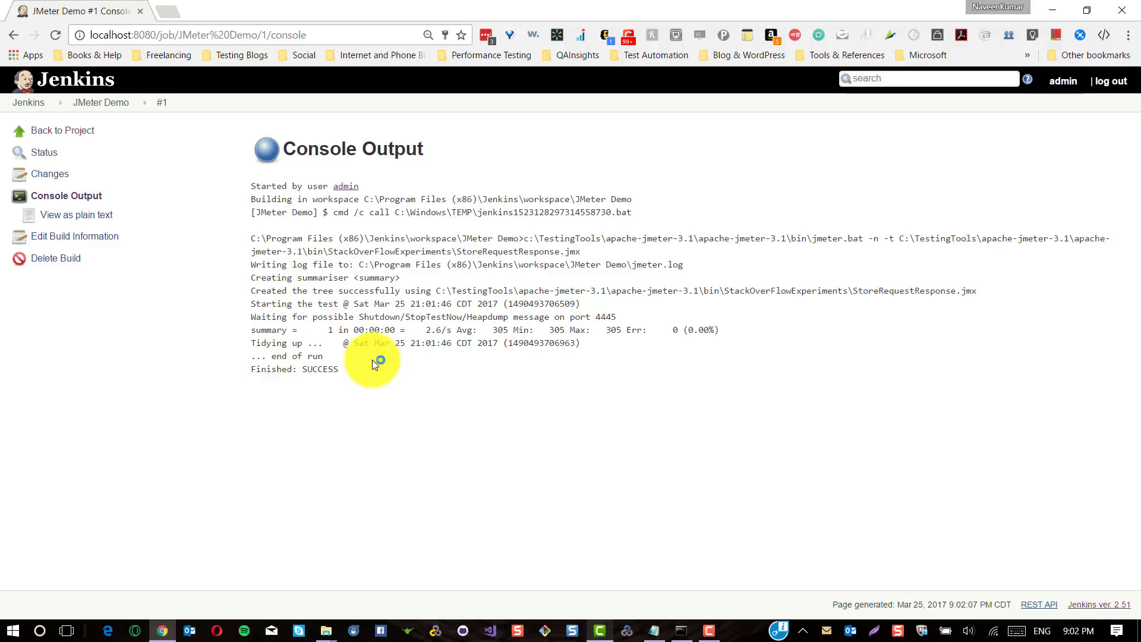
pyautogui.hotkey('alt', 'Tab')
pyautogui.hotkey('alt', 'Tab')
pyautogui.hotkey('alt', 'Tab')
pyautogui.hotkey('alt', 'Tab')
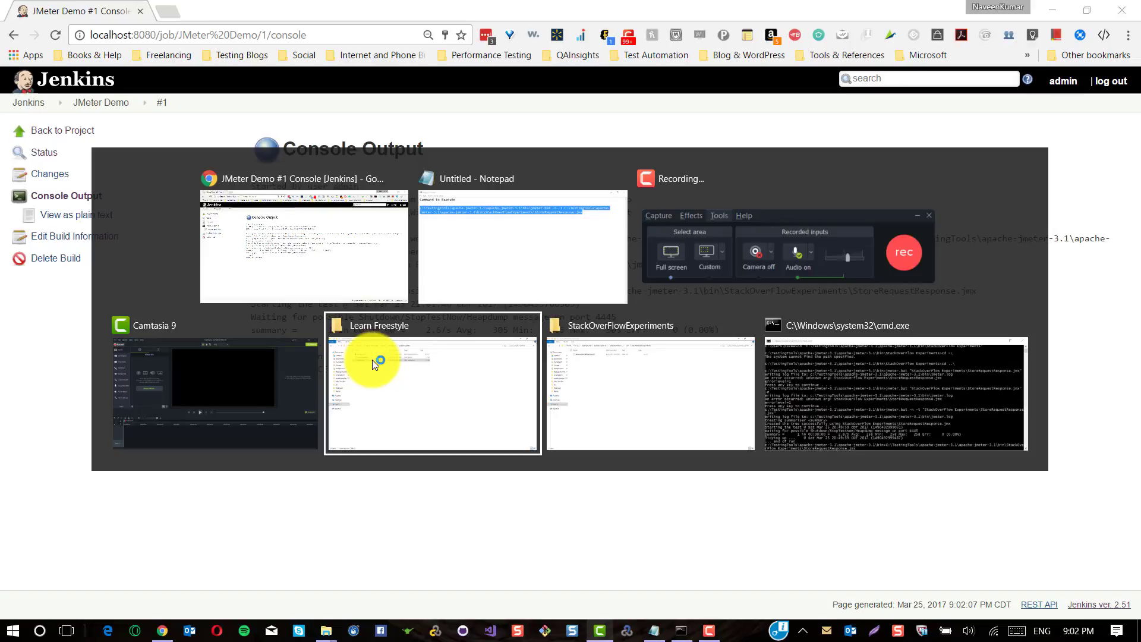
pyautogui.hotkey('alt', 'Tab')
# - In Explorer, open the JMeter Demo folder inside the Jenkins workspace
pyautogui.hotkey('alt', 'shift', 'Tab')
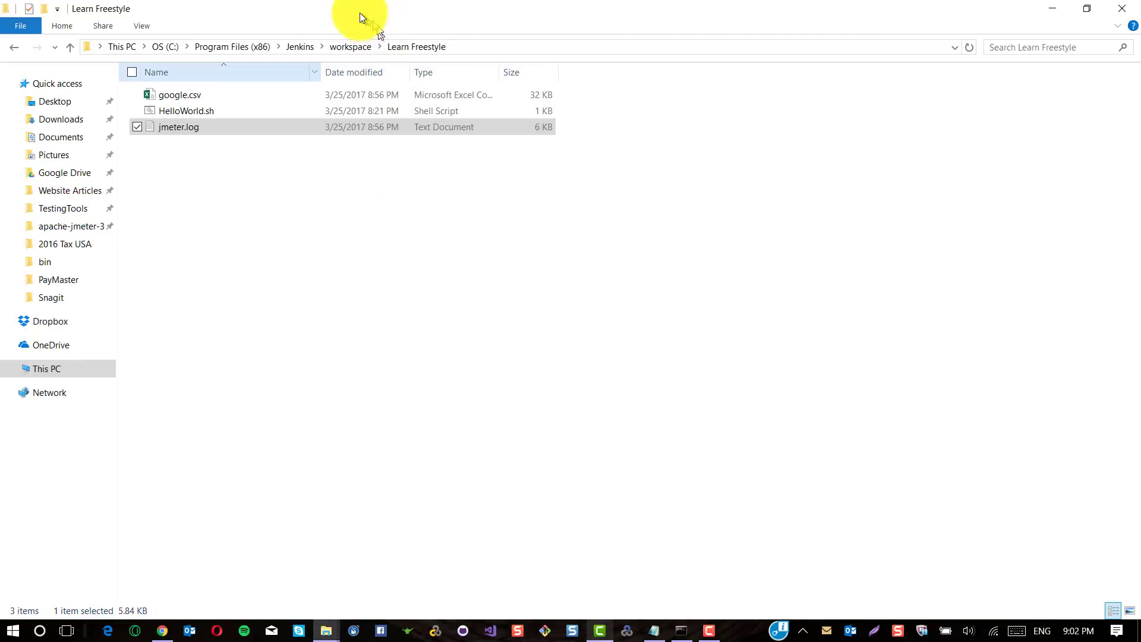
pyautogui.click(358, 46)
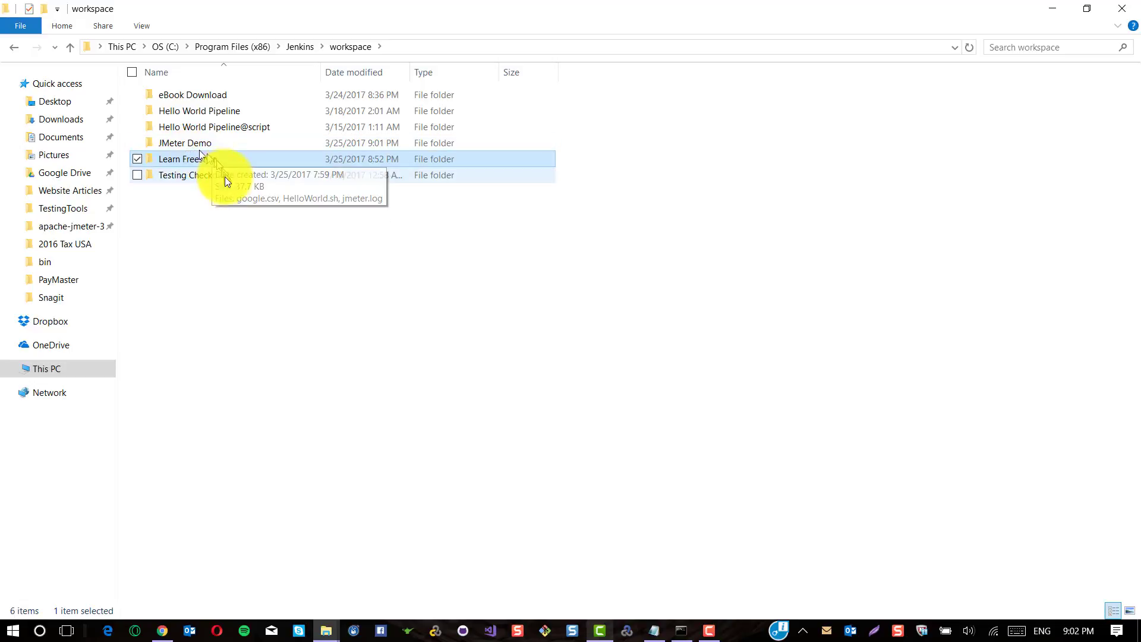
pyautogui.doubleClick(180, 145)
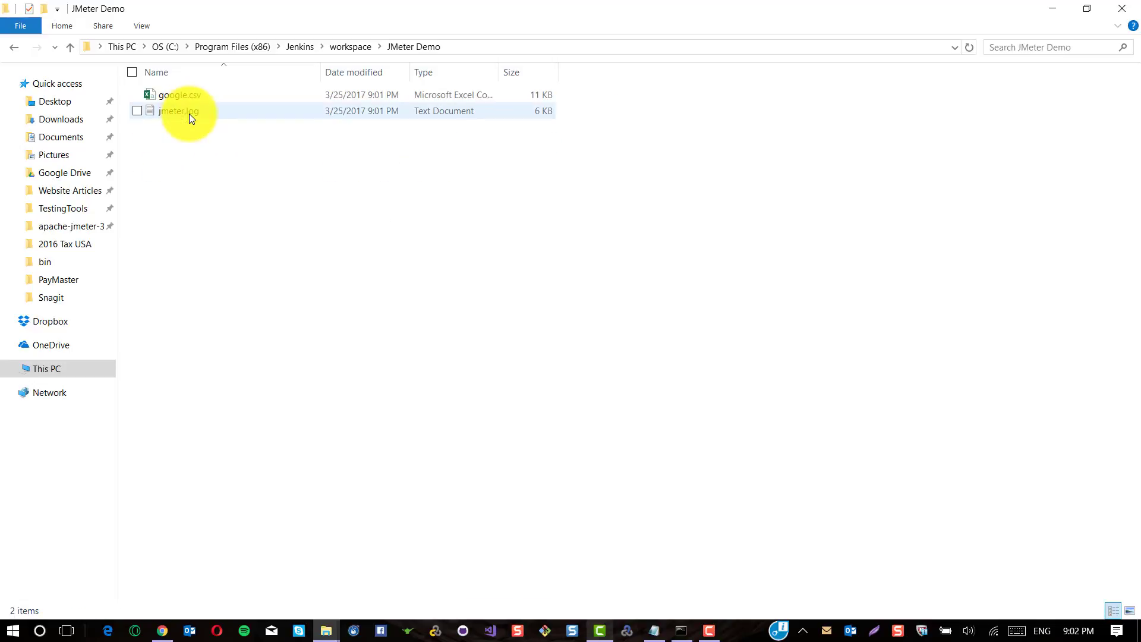
# - Open and close jmeter.log in Notepad, then select the google.csv results file
pyautogui.click(189, 116)
pyautogui.doubleClick(189, 113)
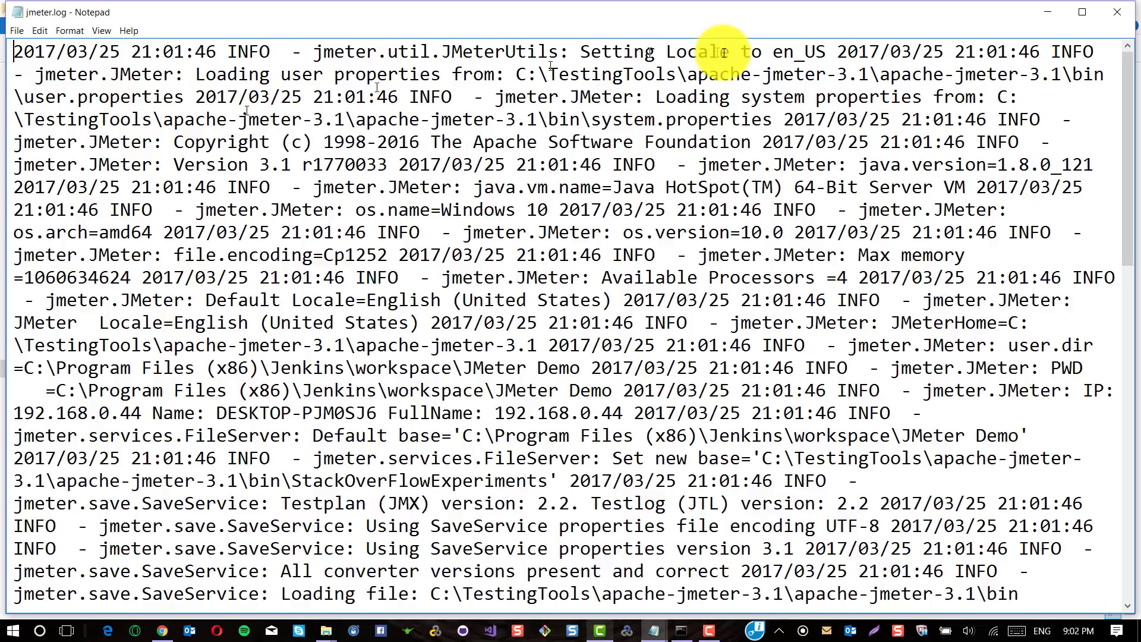
pyautogui.click(1108, 15)
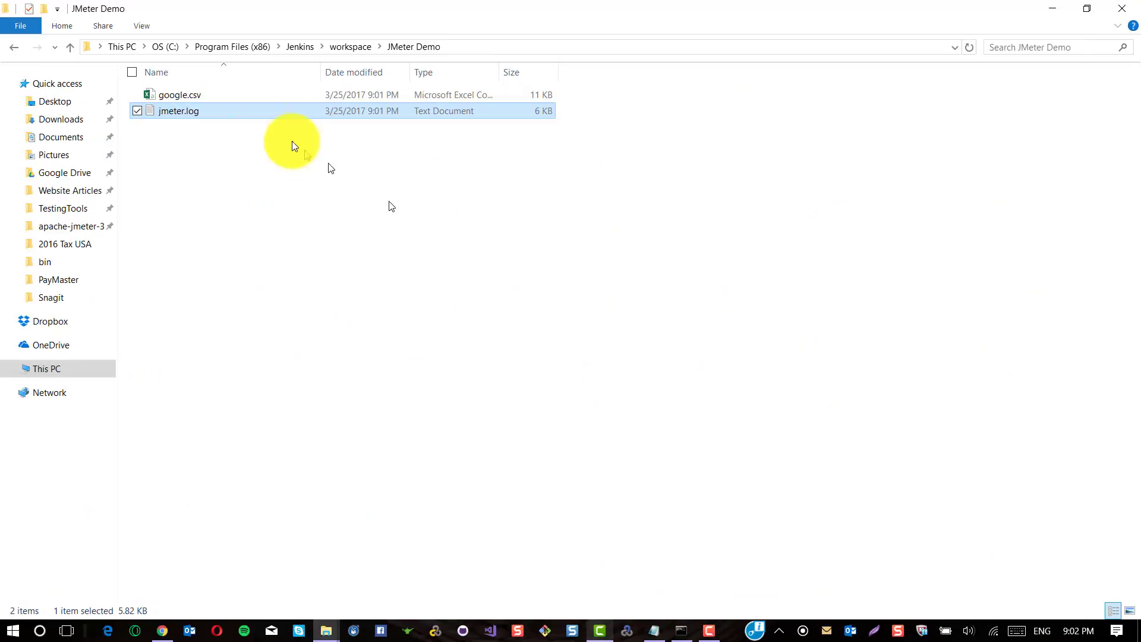
pyautogui.click(204, 97)
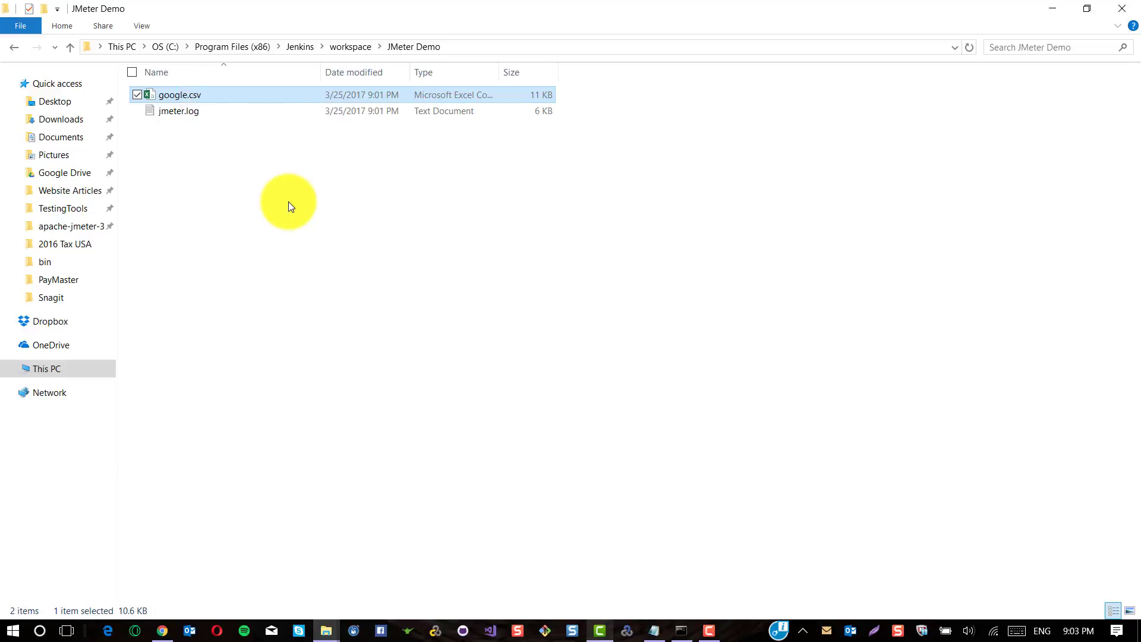
# - Switch back to Chrome showing build #1's console output ending Finished: SUCCESS
pyautogui.hotkey('alt', 'Tab')
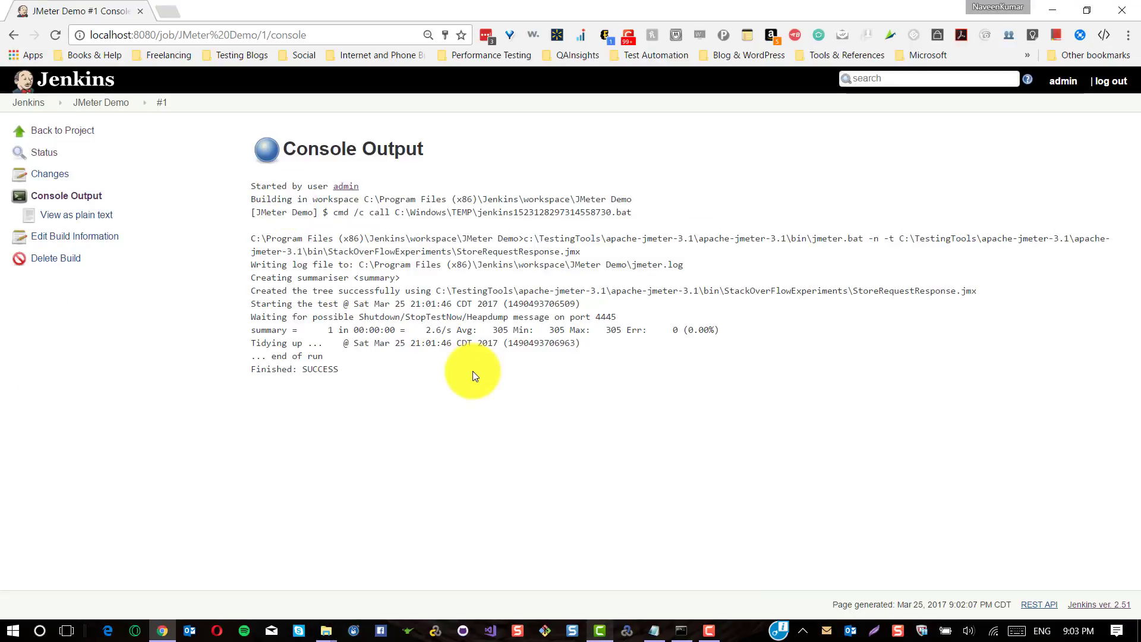